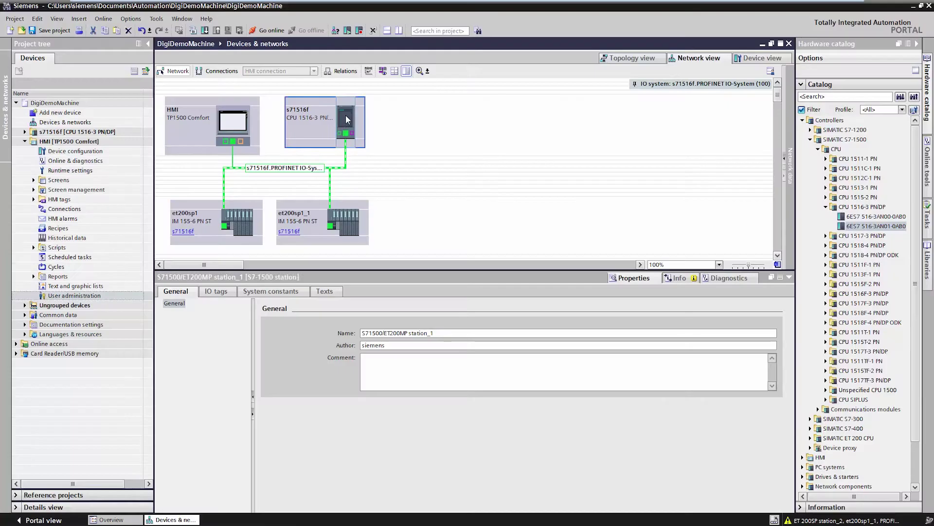
- Select the s71516f CPU in the DigiDemoMachine network view to show its properties
left_click(347, 120)
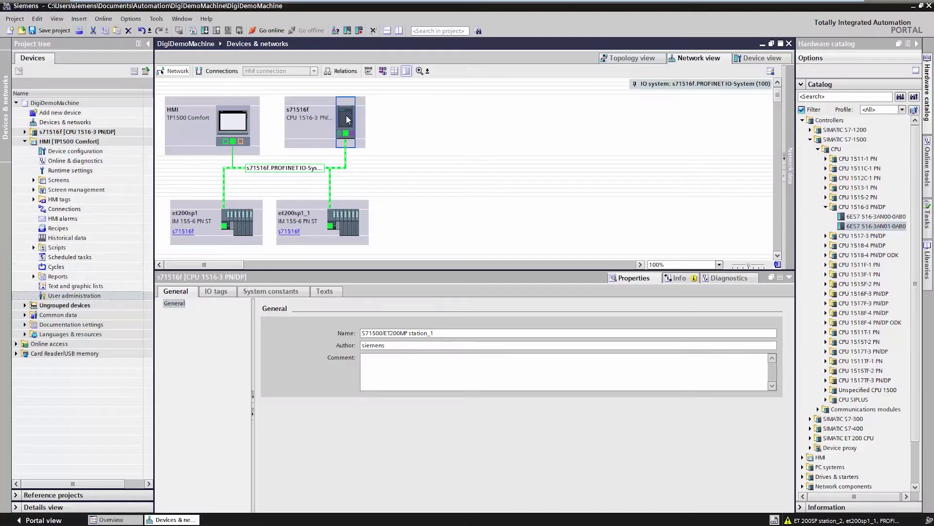
- Set the CPU's protection to No access and enter the full access password
left_click(196, 458)
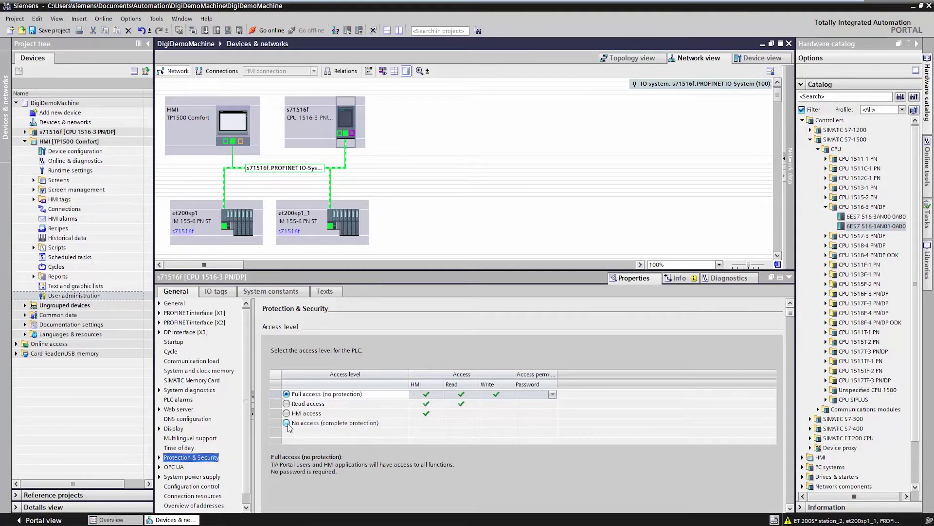
left_click(286, 423)
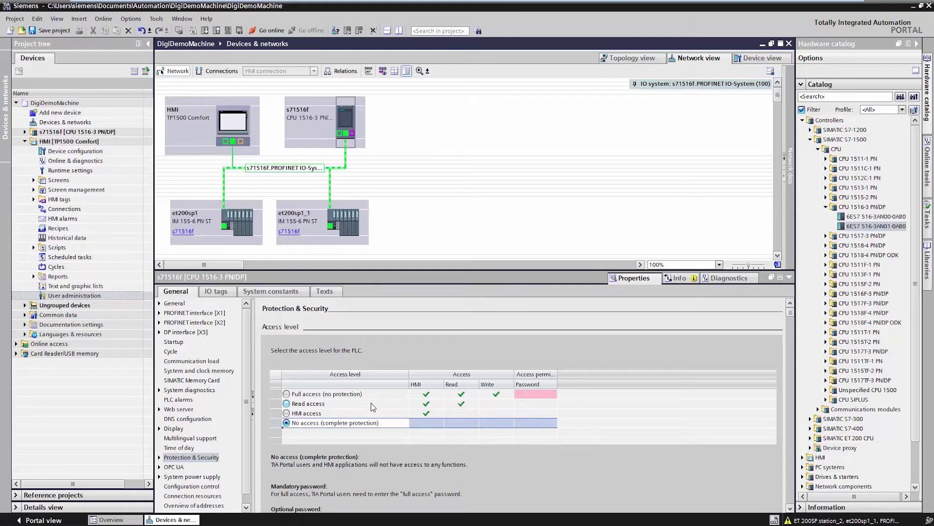
left_click(553, 395)
left_click(553, 395)
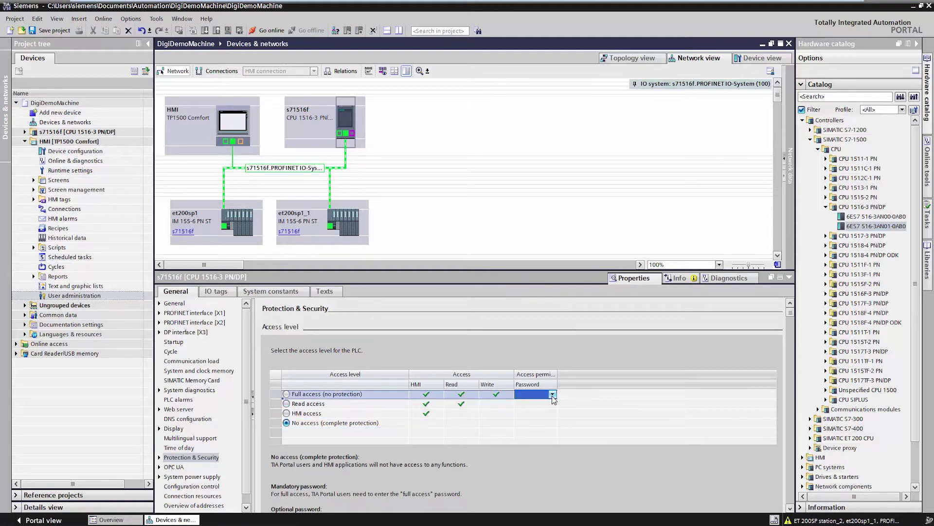
left_click(553, 395)
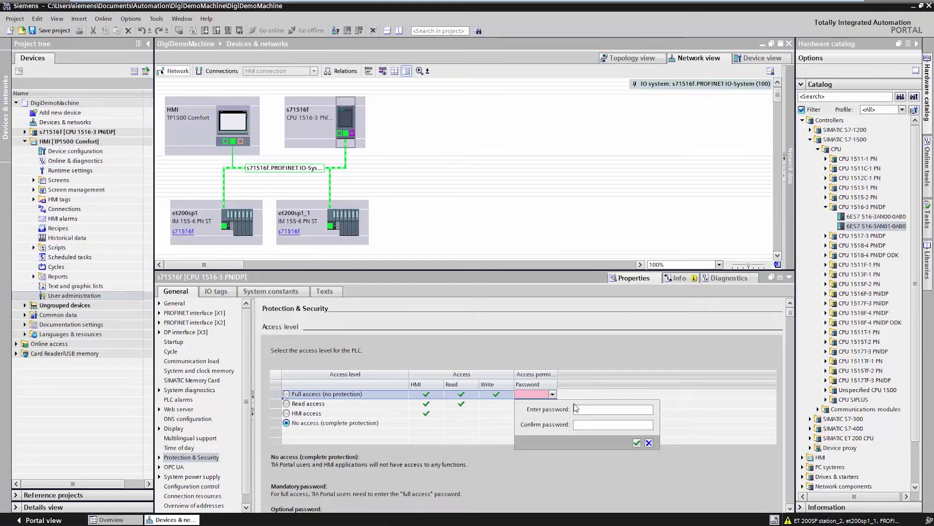
type("*")
left_click(636, 443)
- Enter and confirm a password for the Read access level
left_click(534, 406)
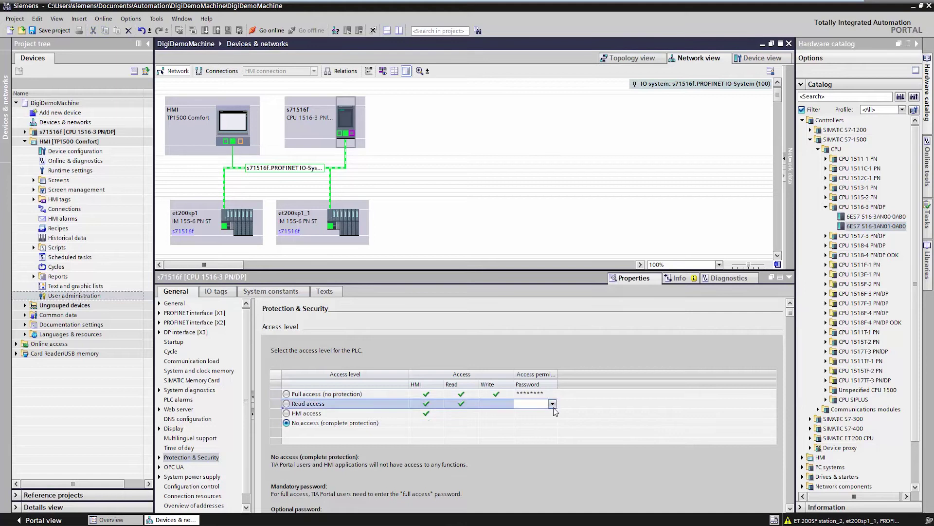
left_click(552, 404)
type("****")
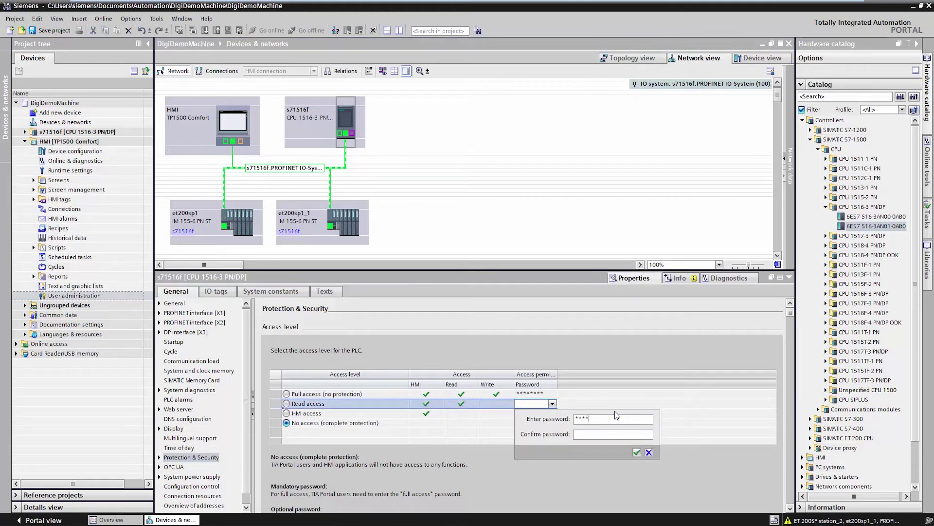
key("Tab")
type("*******")
key("Return")
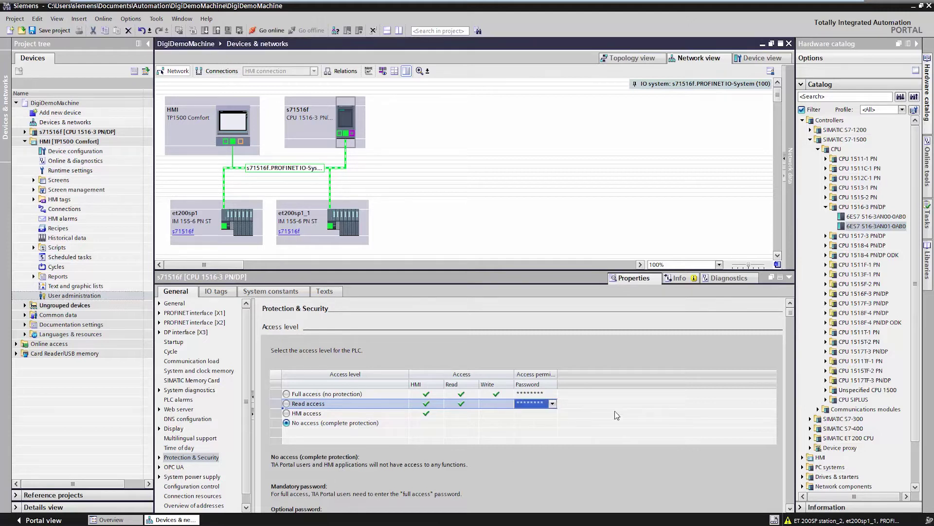
- Set the HMI access password and reselect the No access level
left_click(536, 413)
left_click(553, 412)
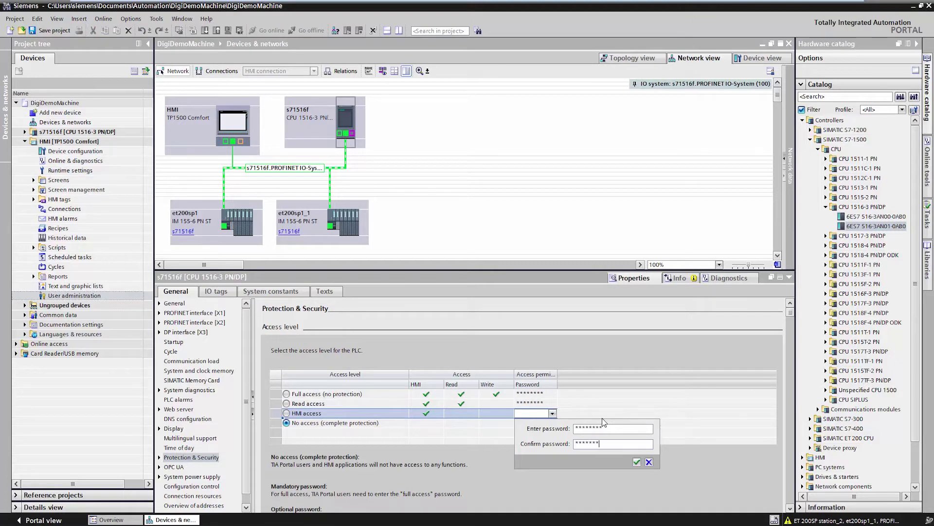
key("Return")
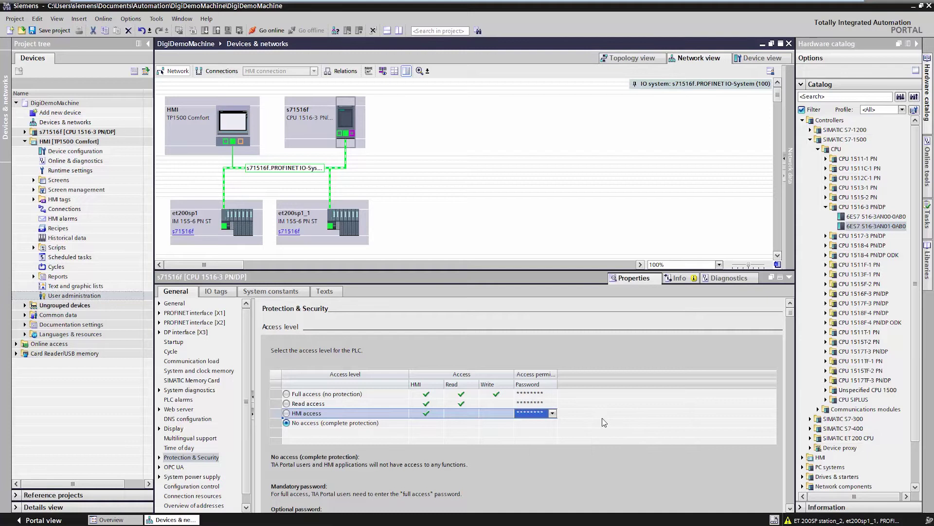
left_click(538, 423)
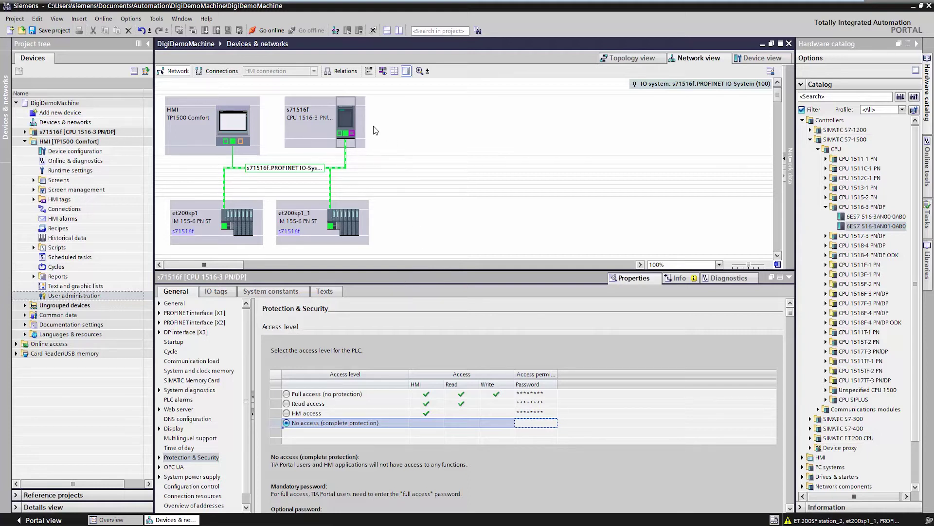
- Select the HMI device and open its User administration editor
left_click(257, 132)
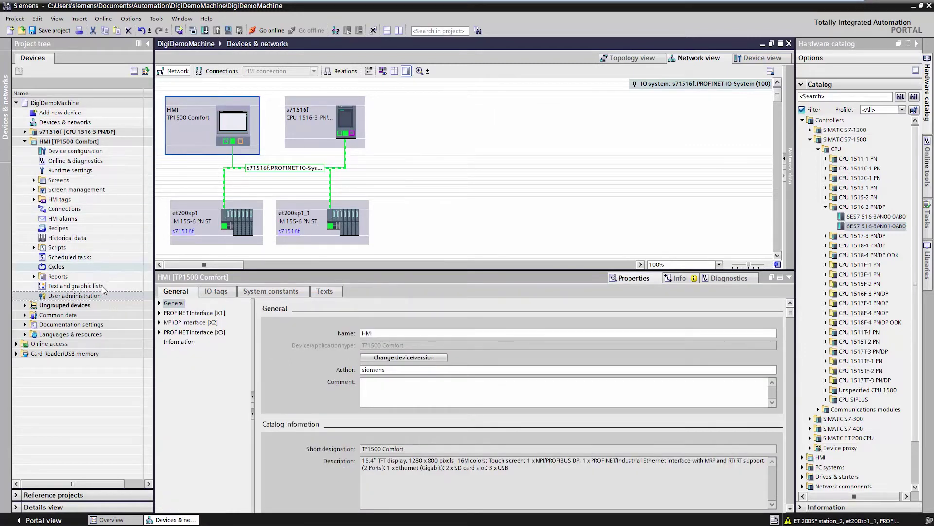
double_click(74, 296)
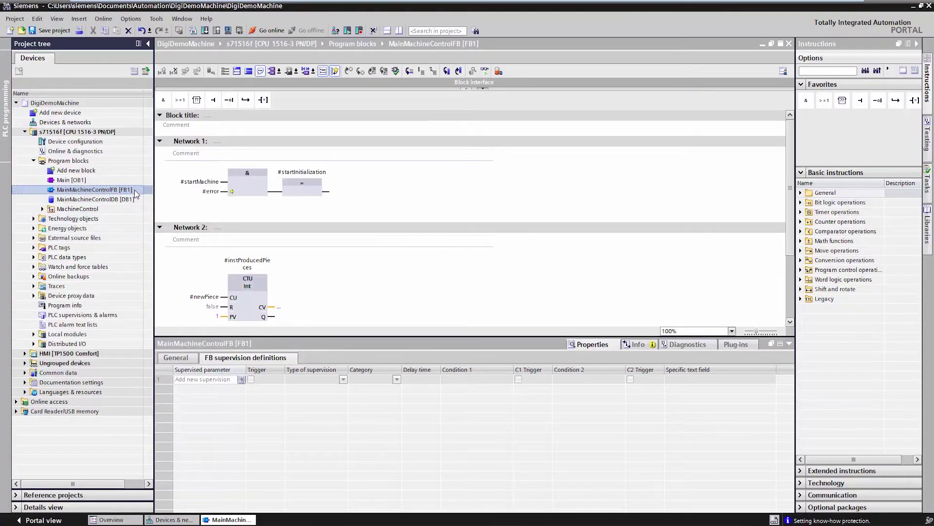
- Open Know-how protection for MainMachineControlFB [FB1] from its context menu
right_click(136, 194)
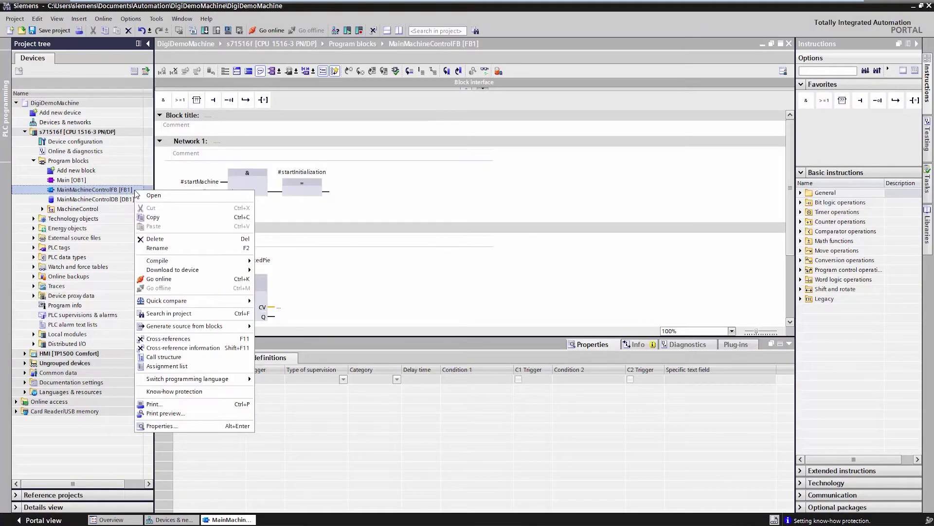
left_click(176, 392)
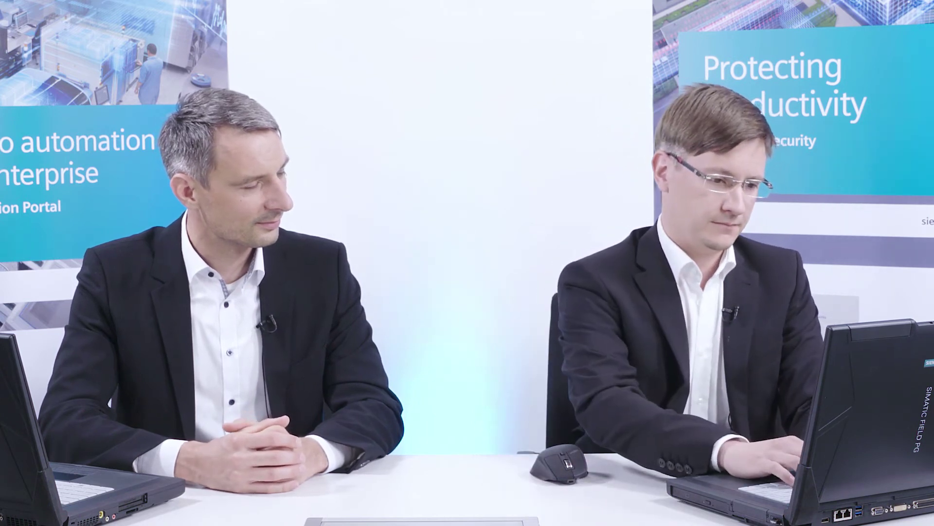
- Apply a confirmed know-how password to FB1, then add SCALANCE S 6GK5 623-0BA10-2AA3 to the network
type("********")
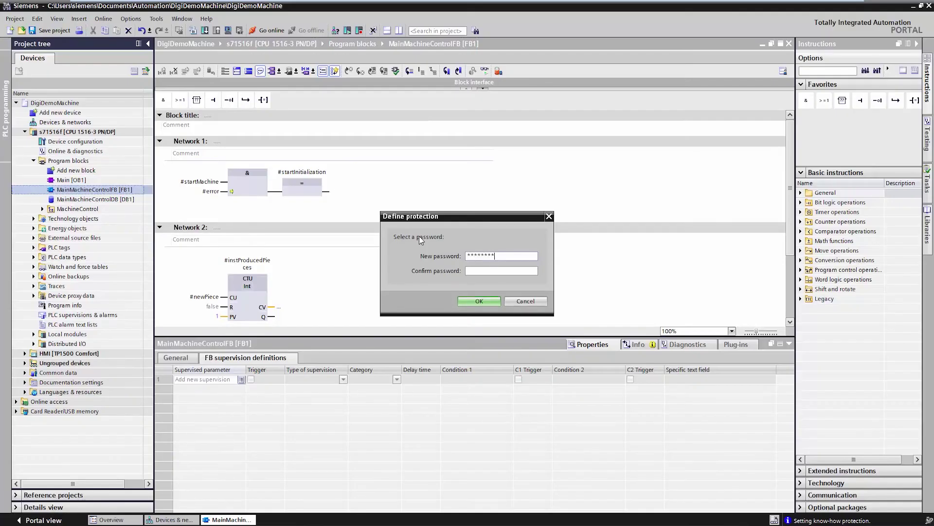
key("Tab")
type("********")
key("Return")
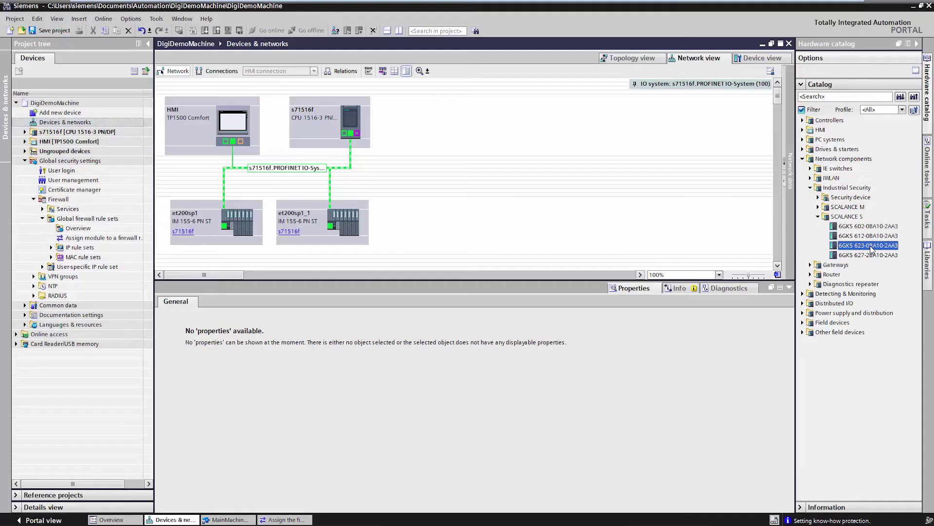
left_click_drag(872, 249, 392, 132)
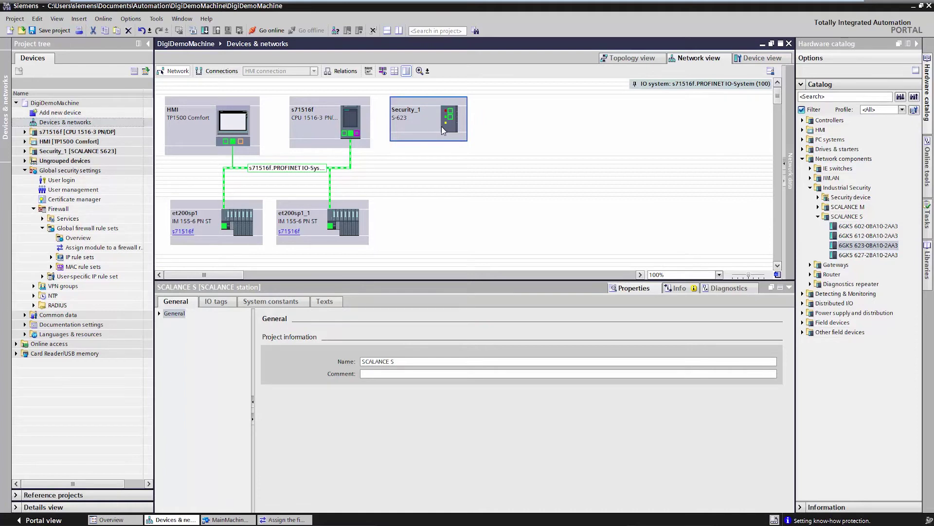
- Connect Security_1 to the PROFINET subnet and select it to show its properties
left_click_drag(450, 117, 239, 144)
left_click(420, 127)
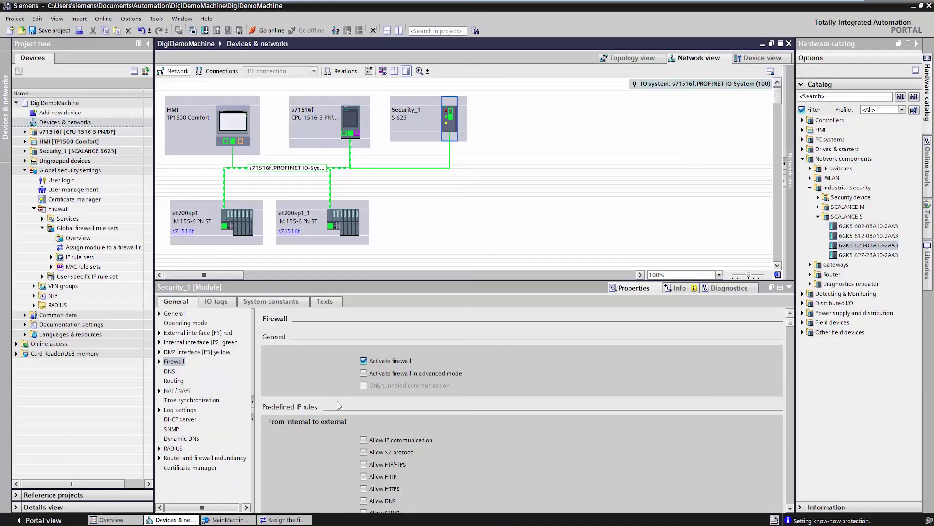
- Allow S7 protocol for both internal-to-external and external-to-internal traffic
left_click(364, 453)
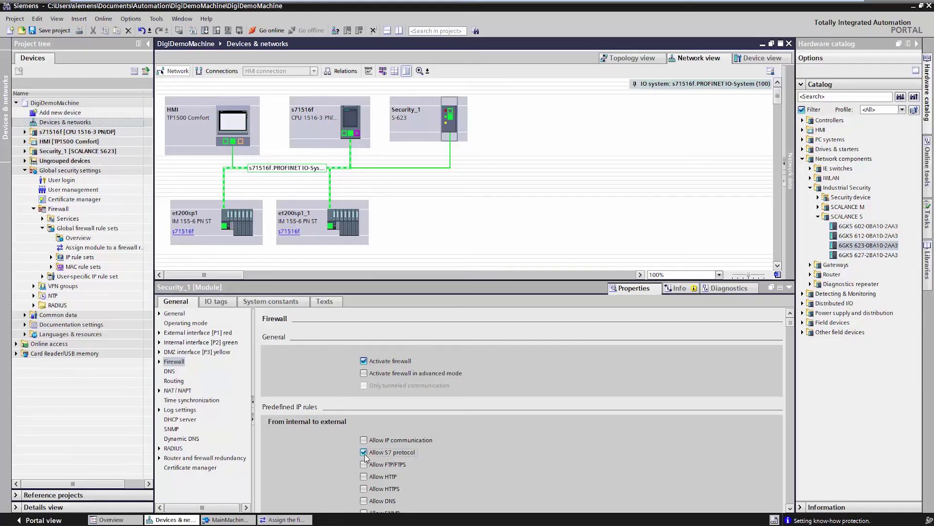
left_click_drag(790, 326, 789, 387)
left_click(364, 365)
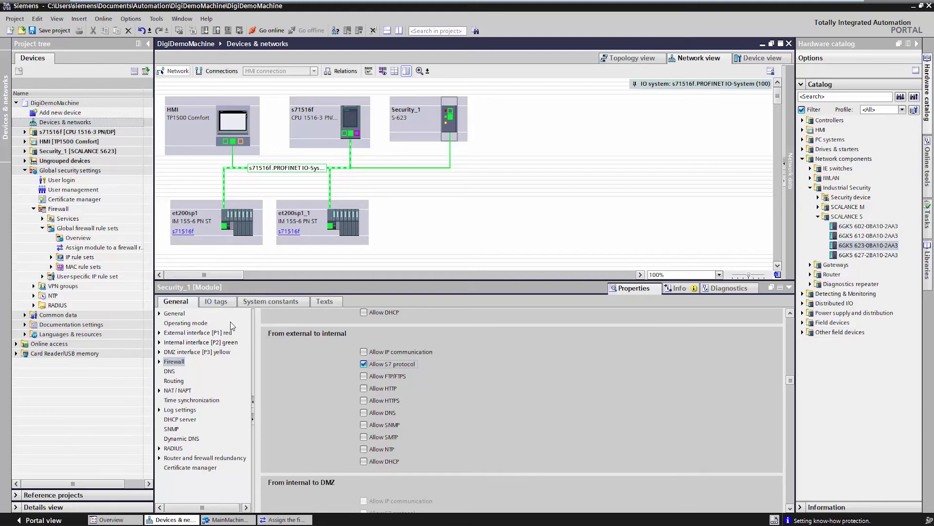
- Switch Security_1's firewall to advanced mode and confirm with Yes
left_click(175, 362)
scroll(632, 375, "up", 8)
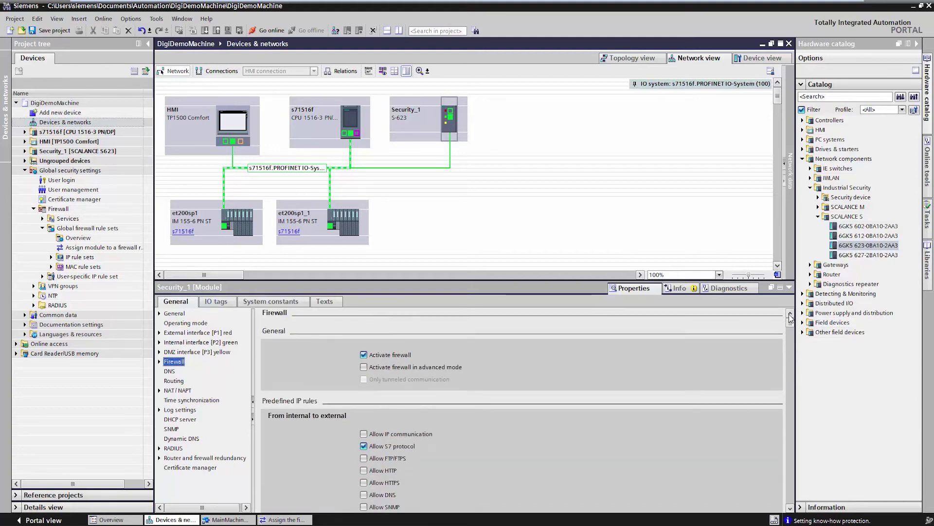
left_click(364, 374)
left_click(522, 297)
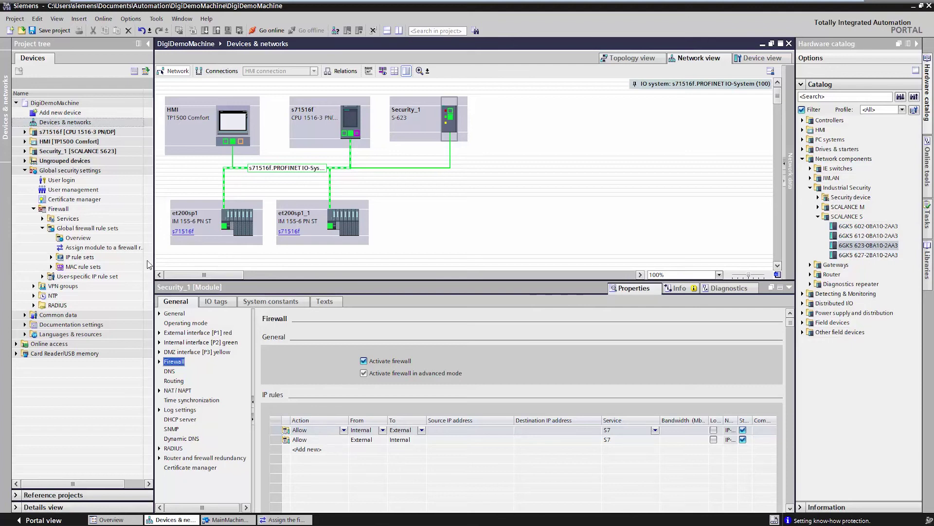
left_click(79, 171)
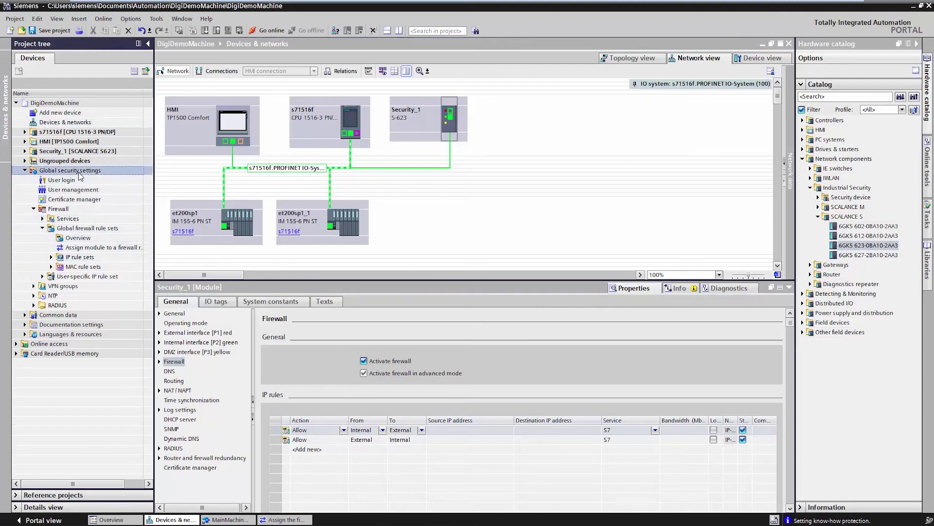
- Create a new global IP rule set and rename it DigiDemoMaschine
double_click(91, 247)
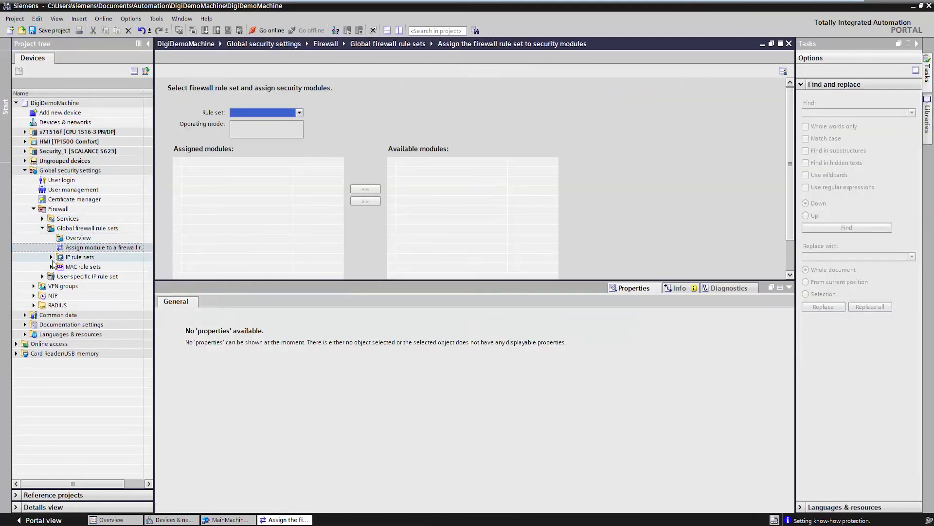
left_click(52, 257)
left_click(112, 268)
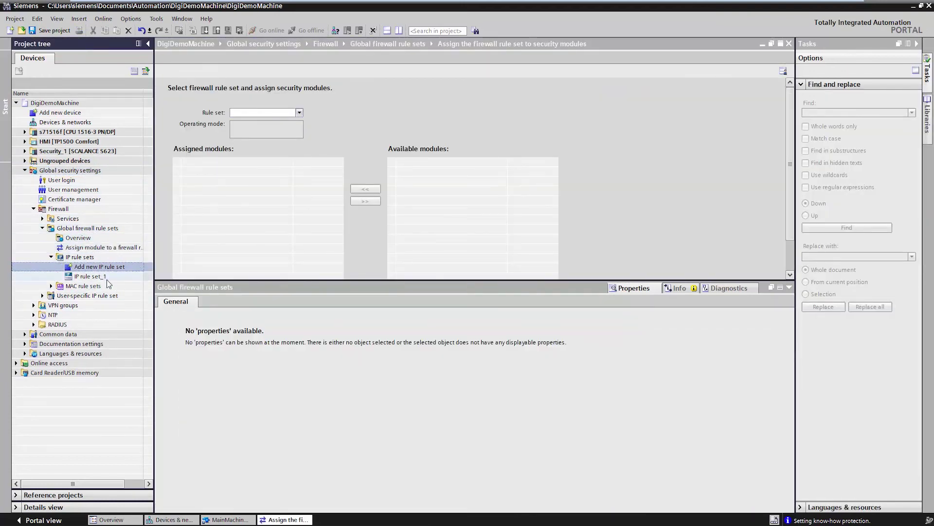
left_click(107, 277)
key("F2")
type("DigiDemoMaschine")
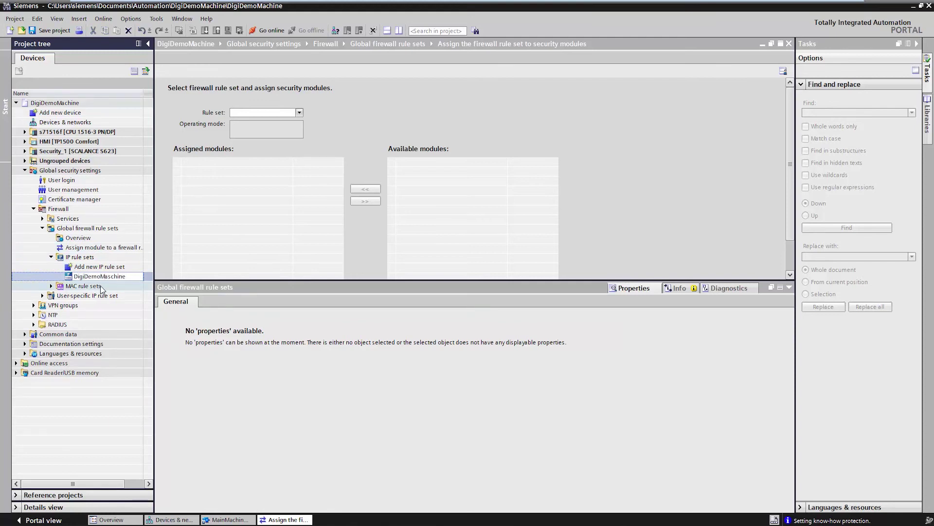
key("Return")
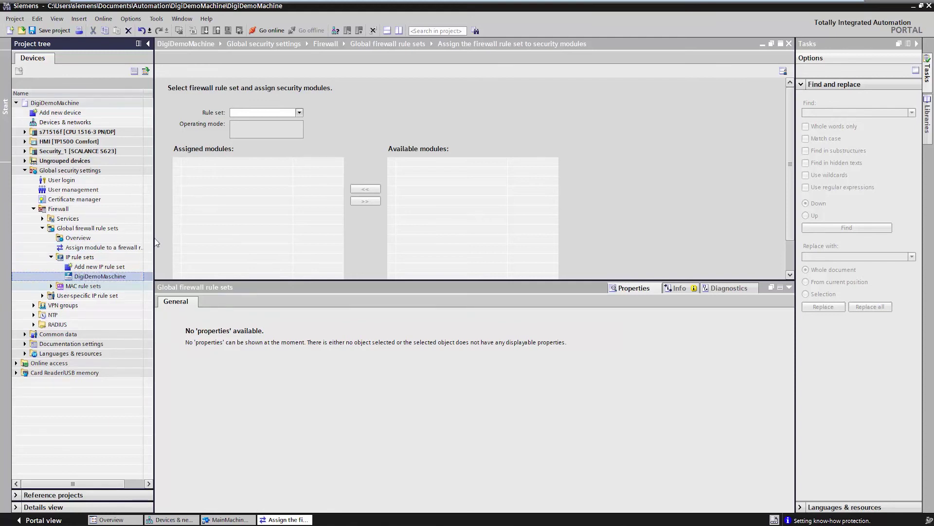
- Select the DigiDemoMaschine rule set and add a new rule with action Allow
left_click(299, 113)
left_click(260, 119)
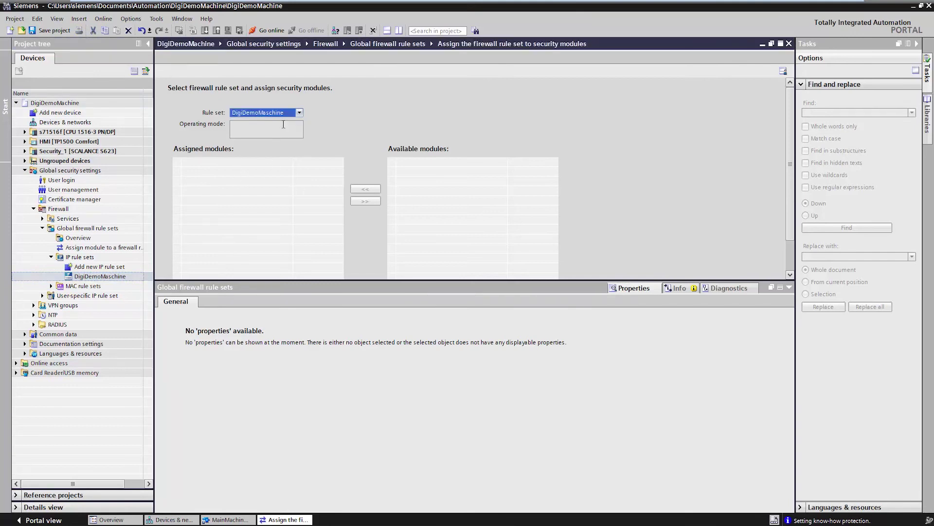
left_click(230, 359)
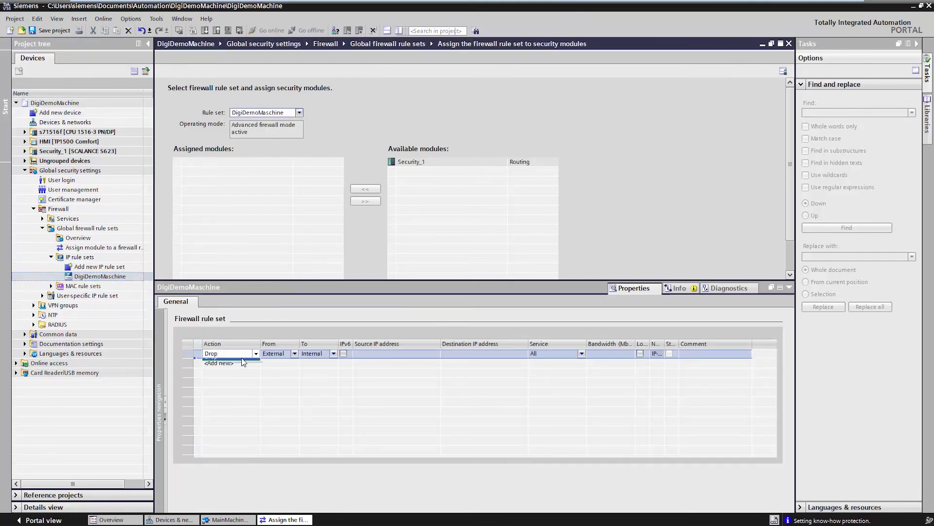
left_click(255, 353)
left_click(224, 362)
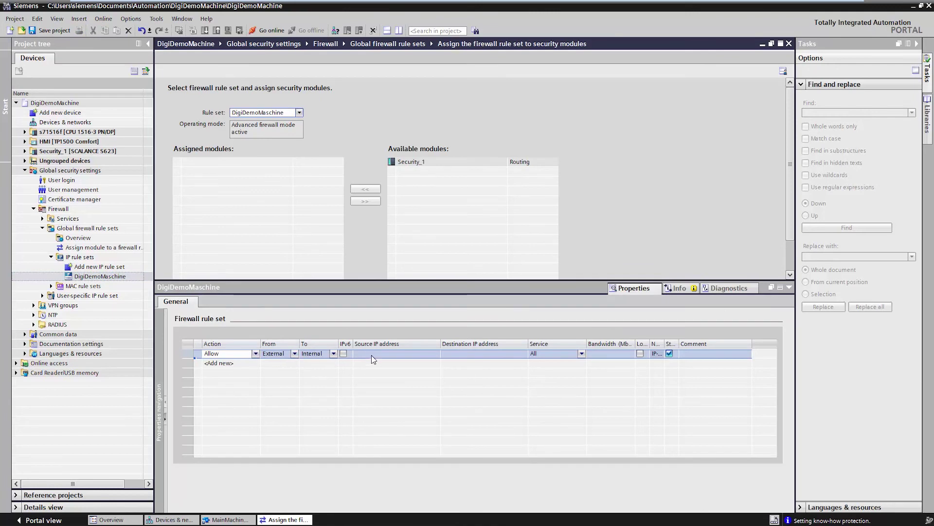
- Set the rule's source 192.168.0.1, destination 192.168.1.1 and service S7
left_click(386, 357)
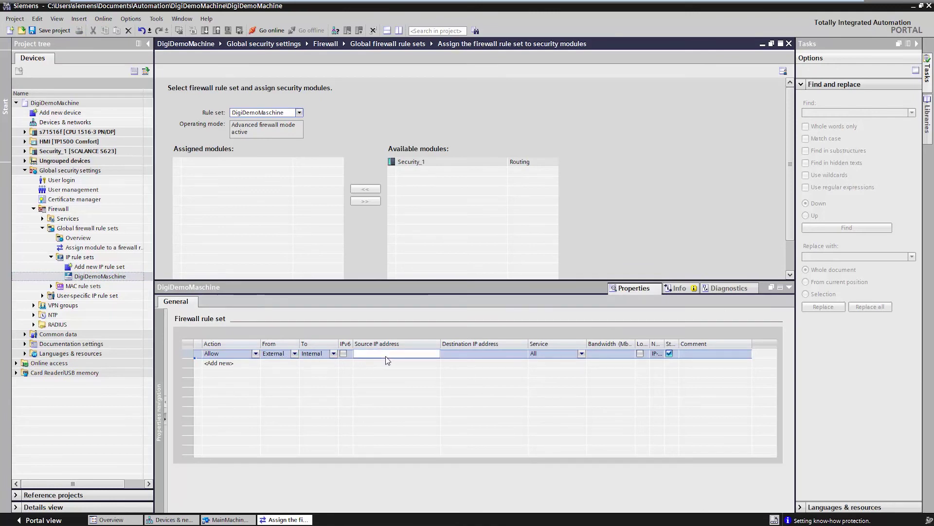
type("192.1698.0.1")
key("Tab")
type("192.168.1.1")
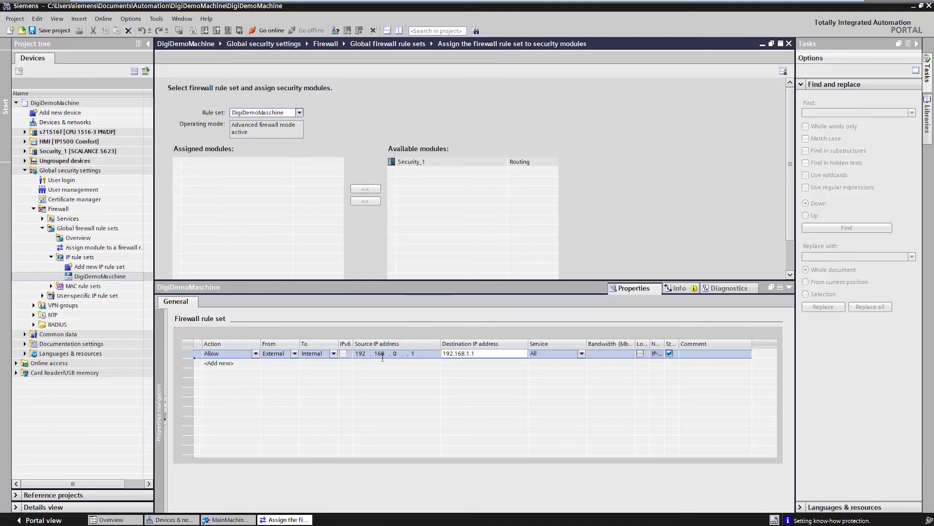
key("Tab")
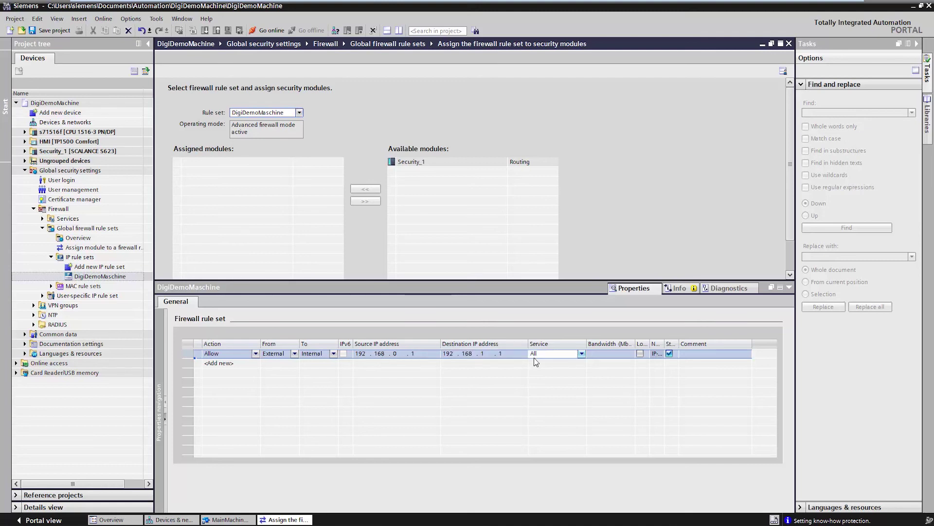
left_click(582, 354)
scroll(628, 392, "down", 8)
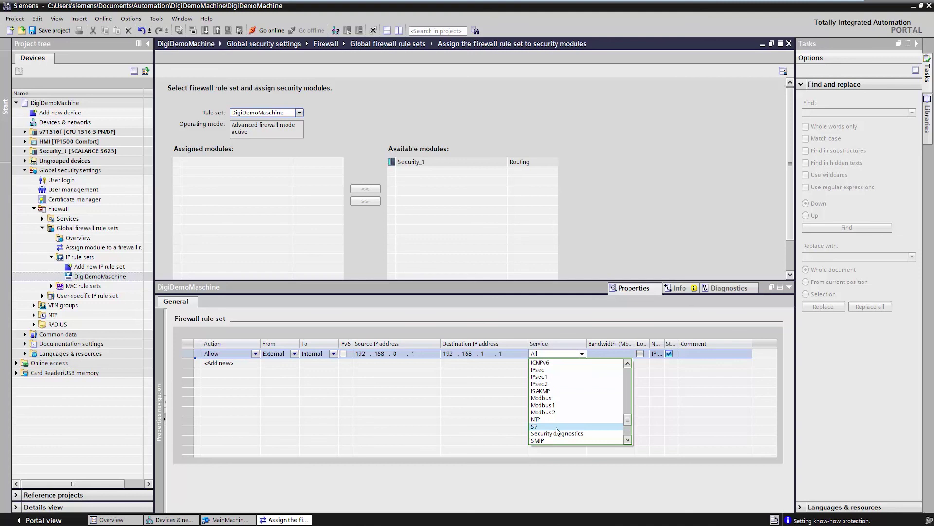
left_click(558, 427)
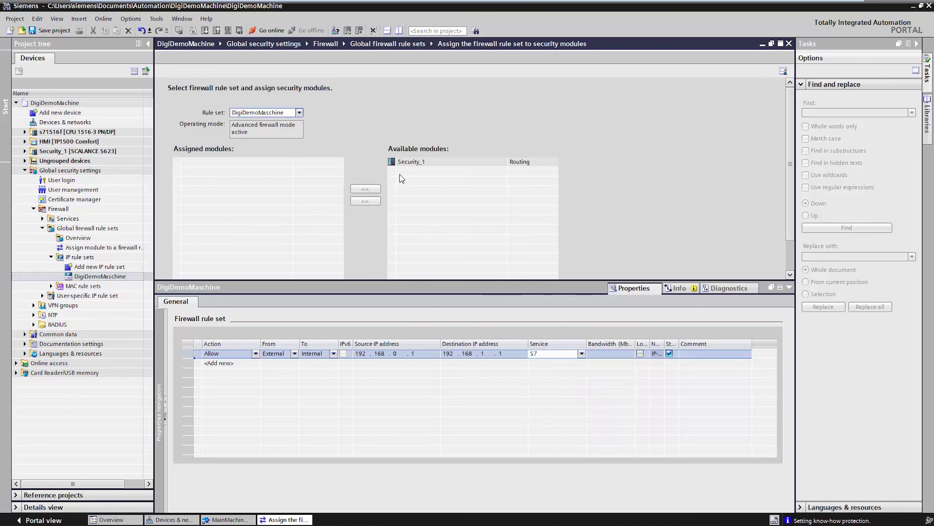